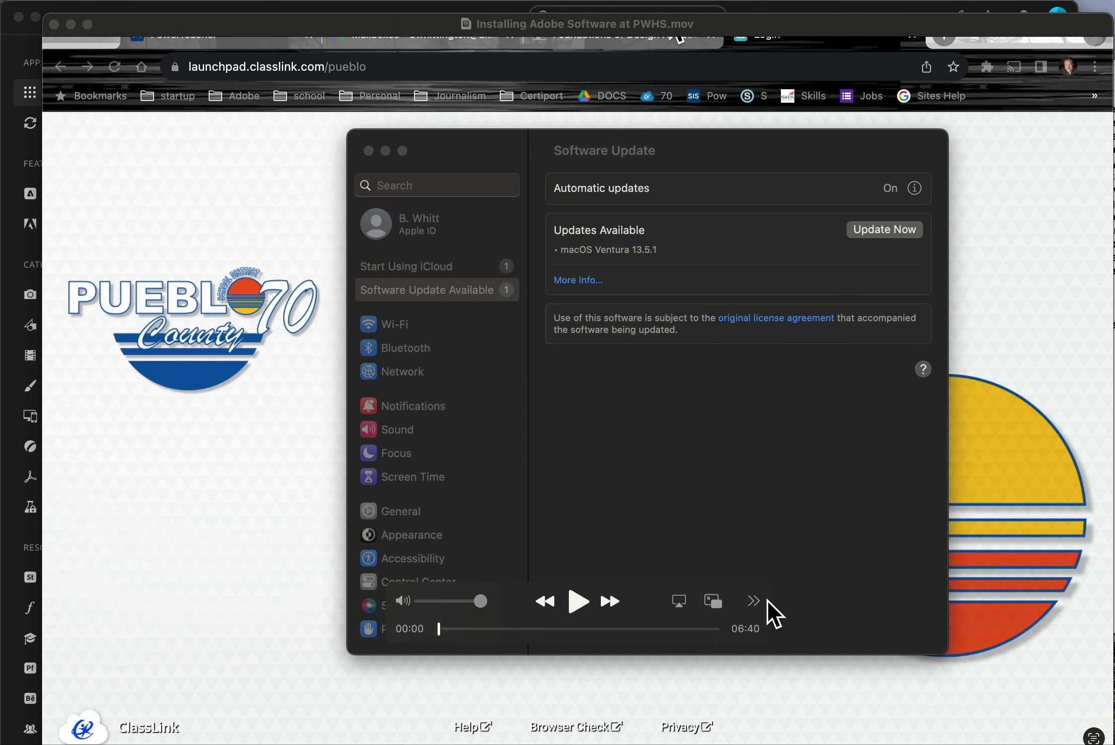
Resume the tutorial video showing Google Drive's My Drive, Other computers and Shared drives folders.
key(space)
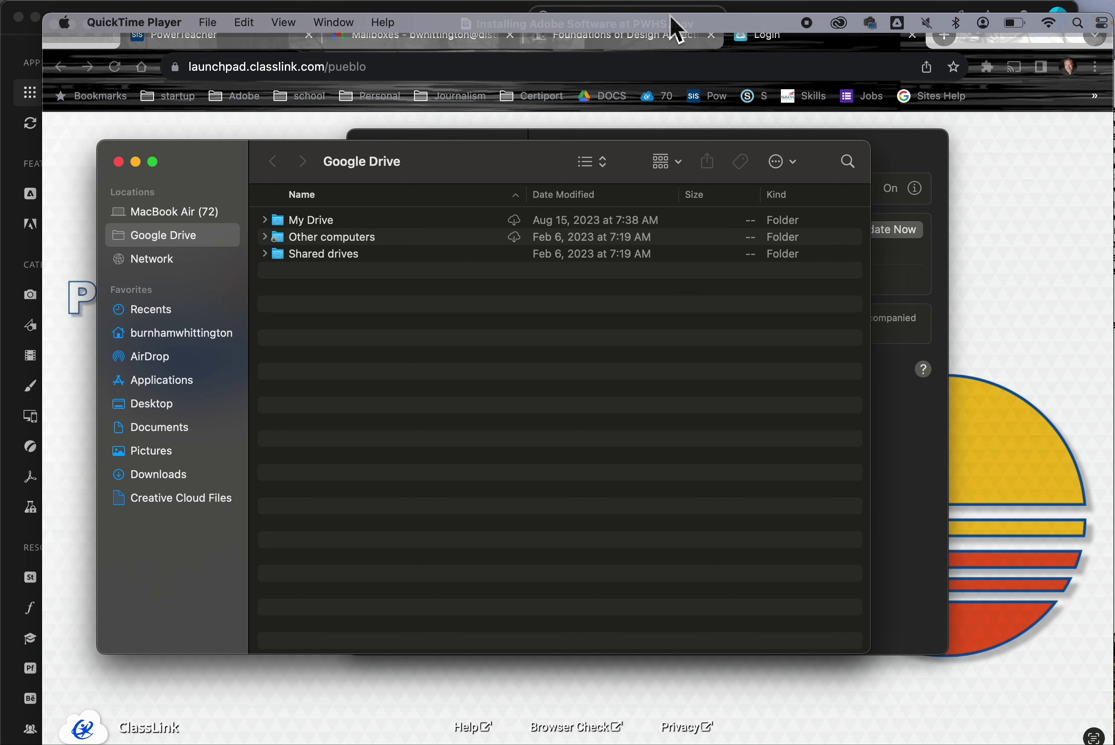
Search Self Service for 'drive' to find the Install-Update Google Drive package, then return to the video.
mouse_move(691, 739)
click(753, 729)
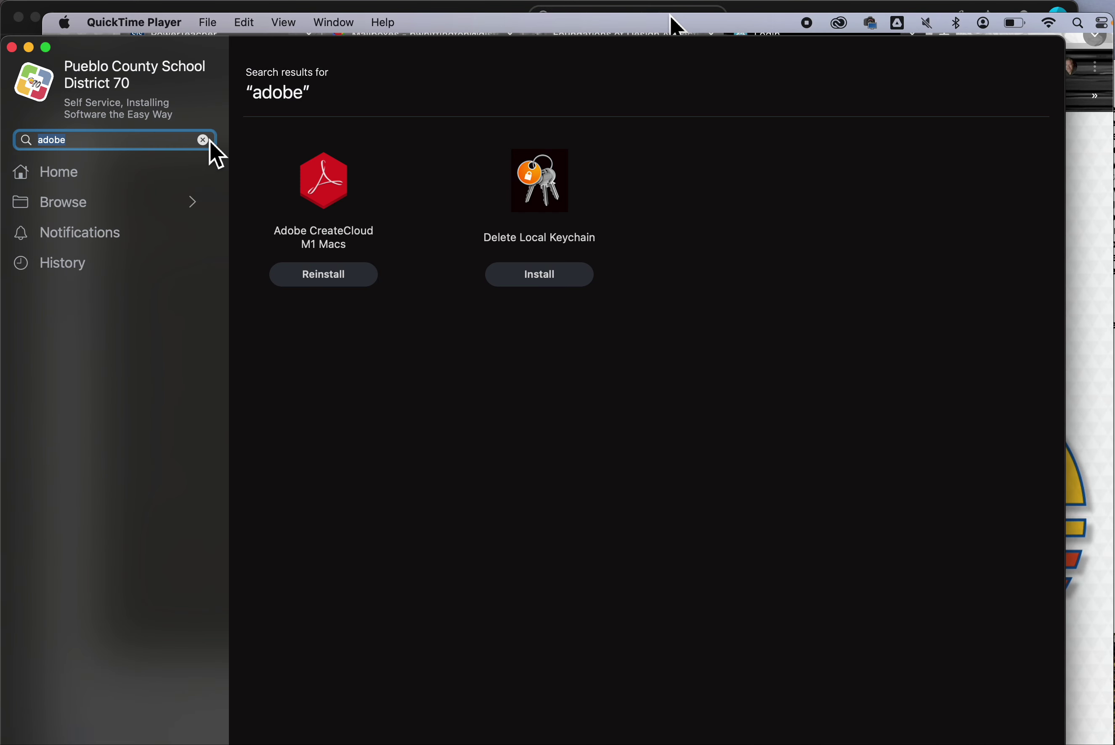
click(203, 139)
text(g)
key(BackSpace)
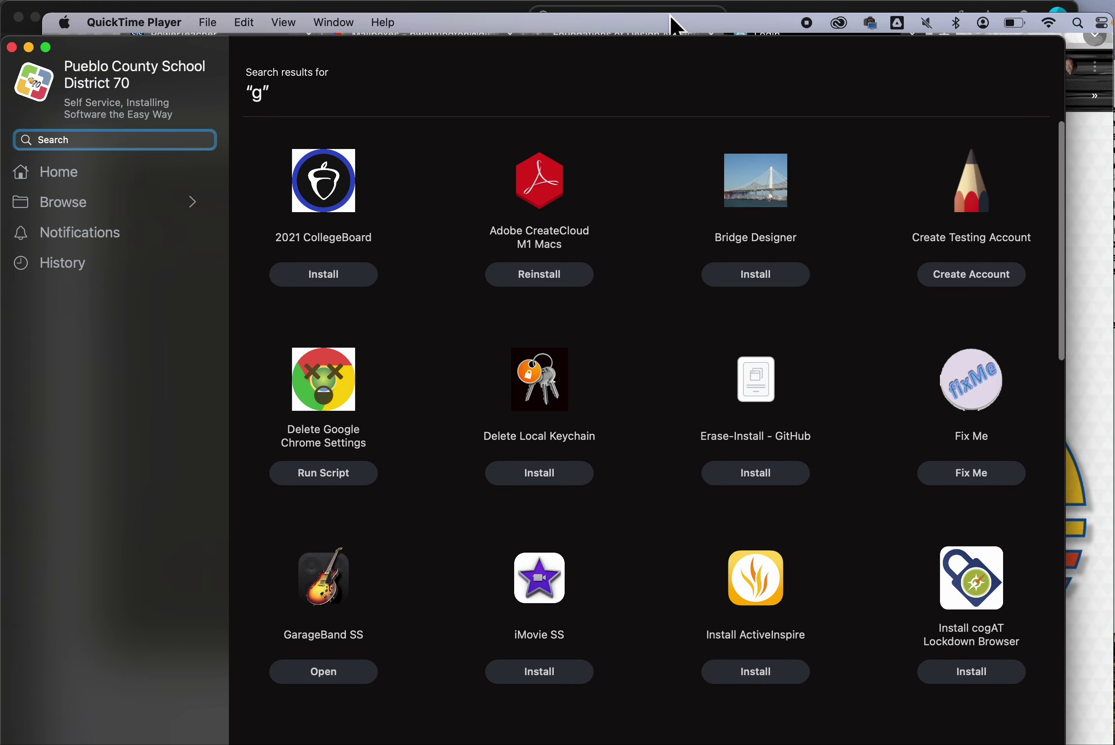
text(dirve)
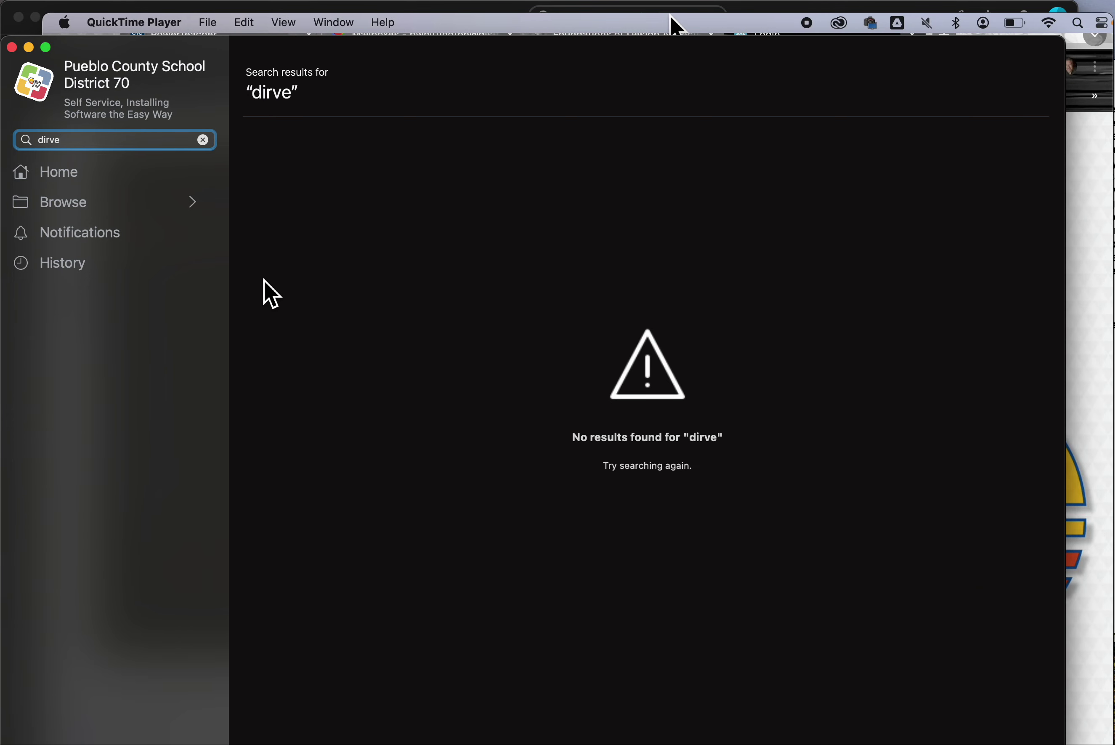
key(BackSpace)
key(BackSpace)
key(BackSpace)
key(BackSpace)
key(BackSpace)
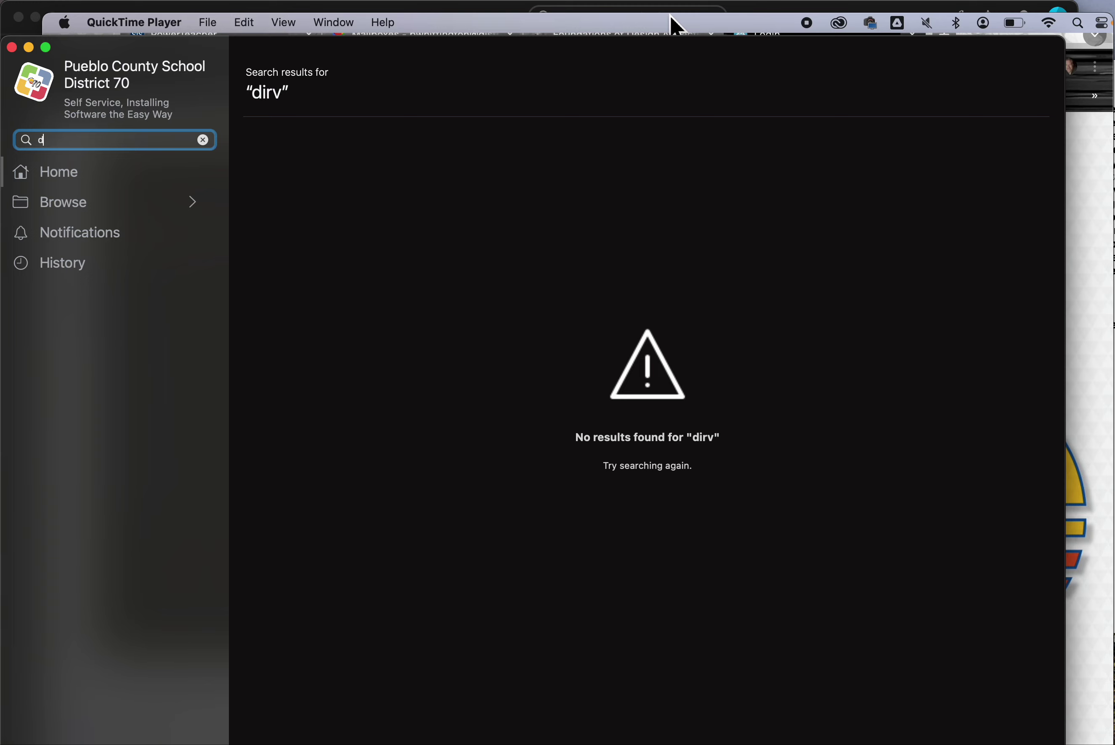
text(drive)
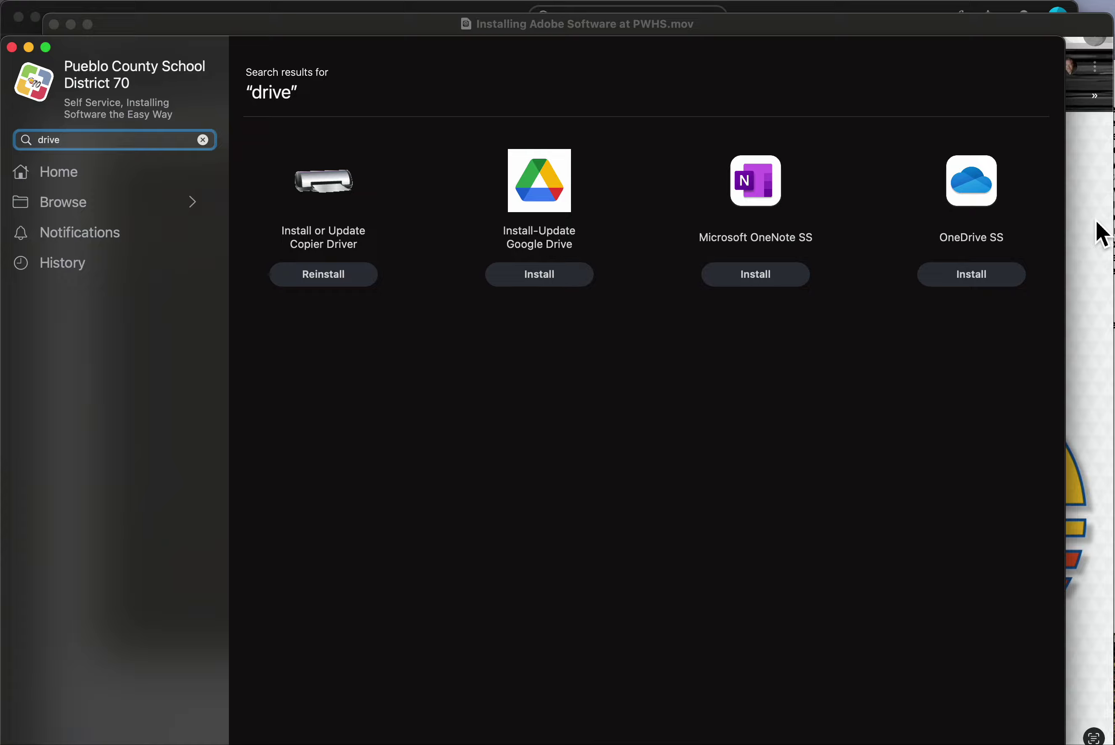
click(1100, 233)
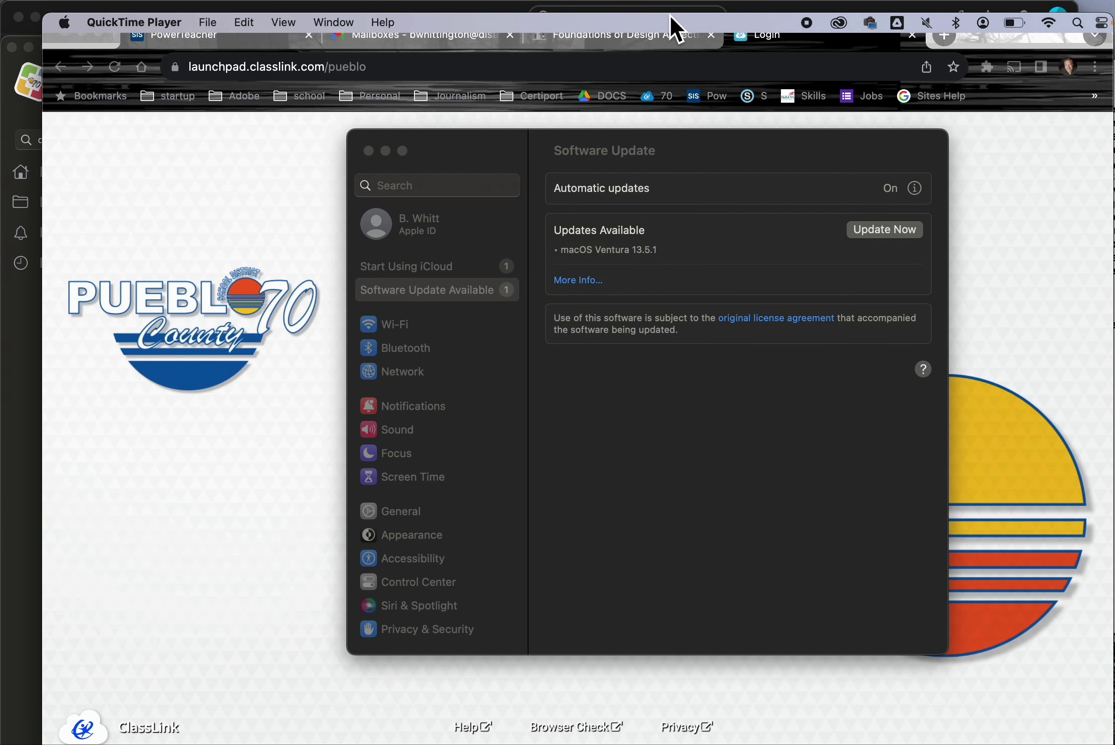
Switch to the Finder window showing Google Drive and open the Finder menu.
key(super+Tab)
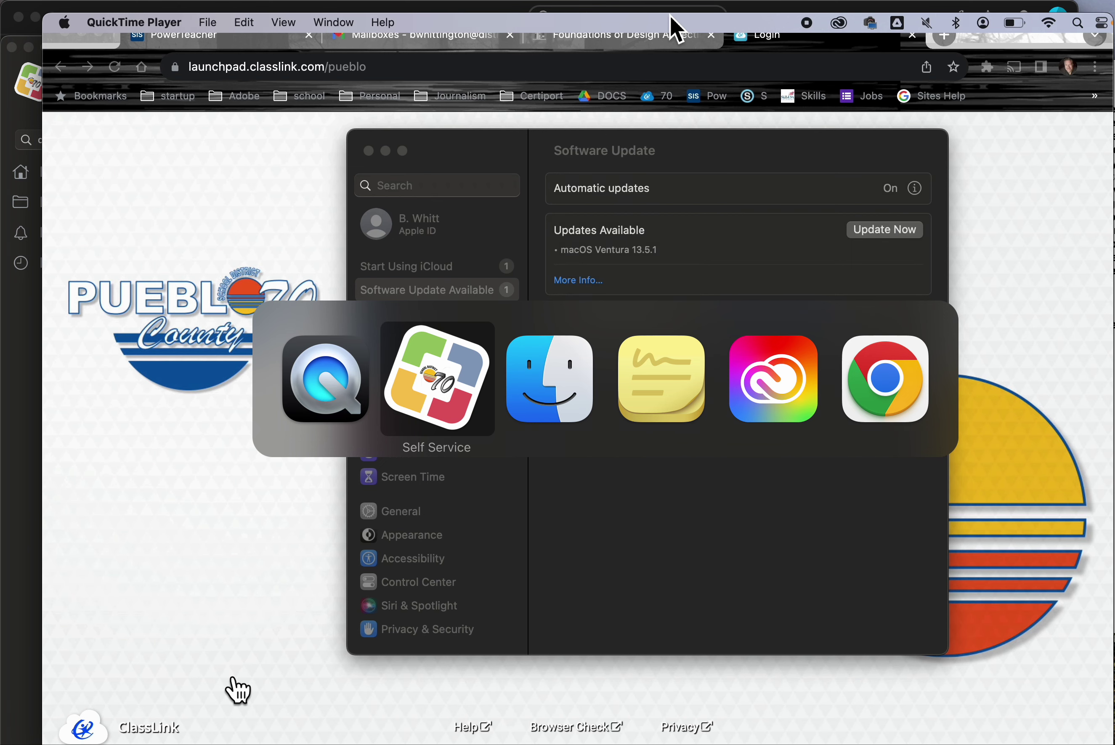
key(super+Tab)
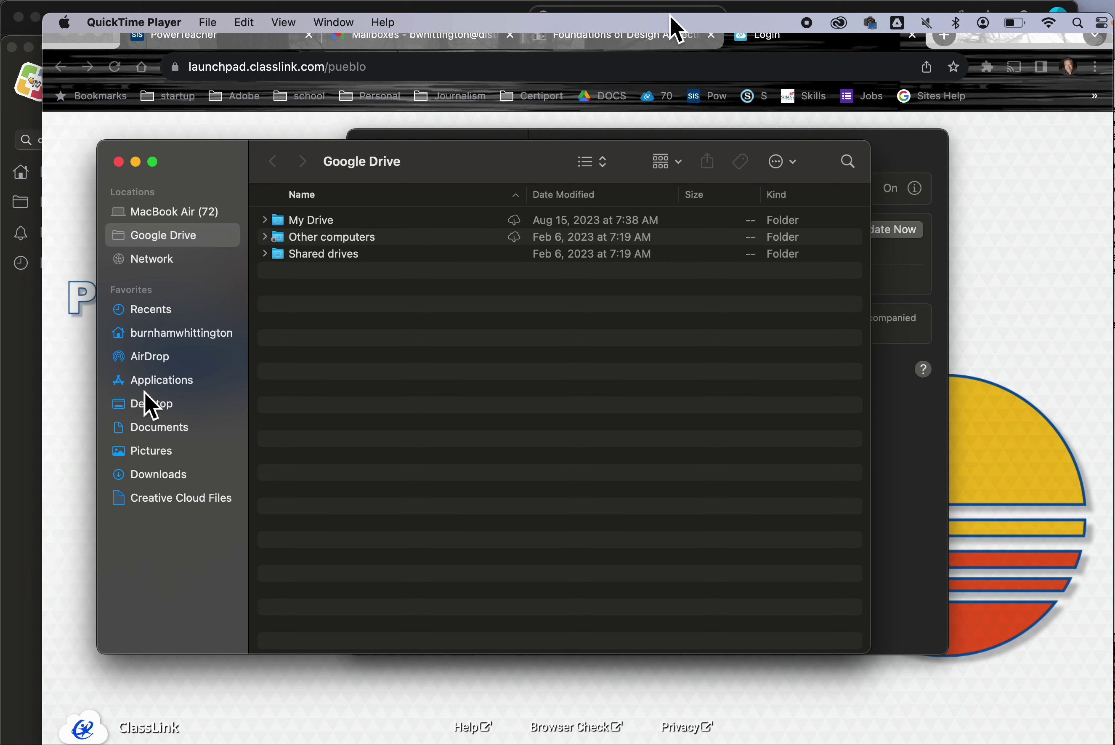
mouse_move(125, 13)
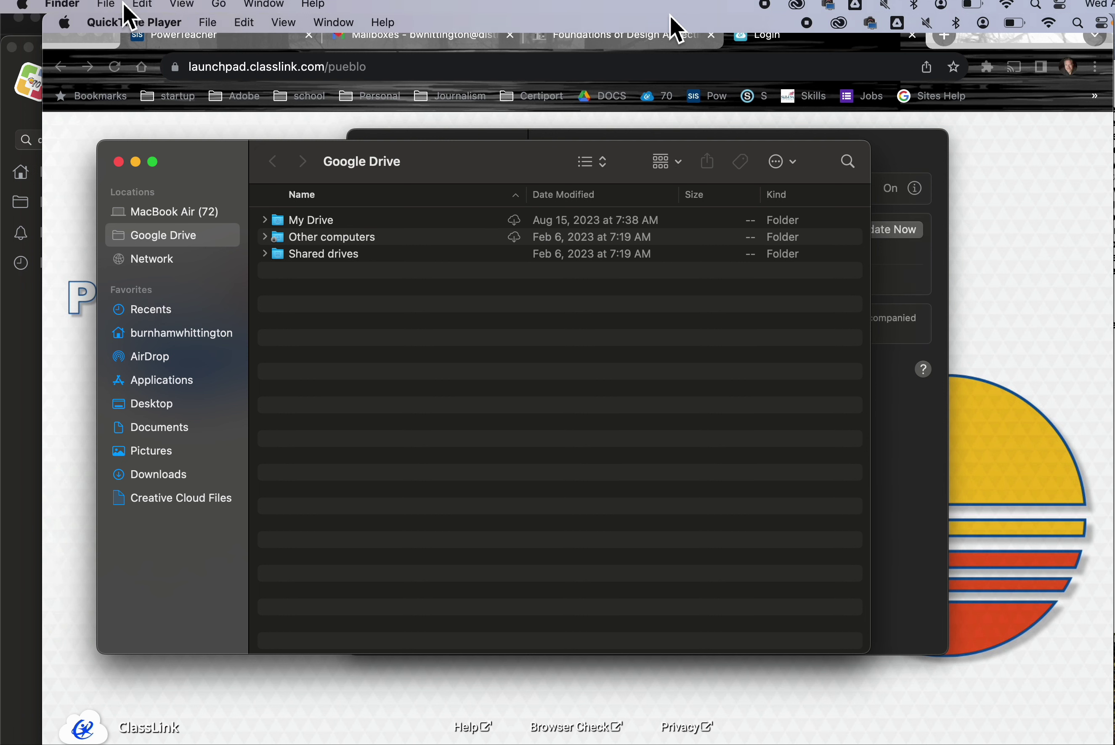
click(24, 10)
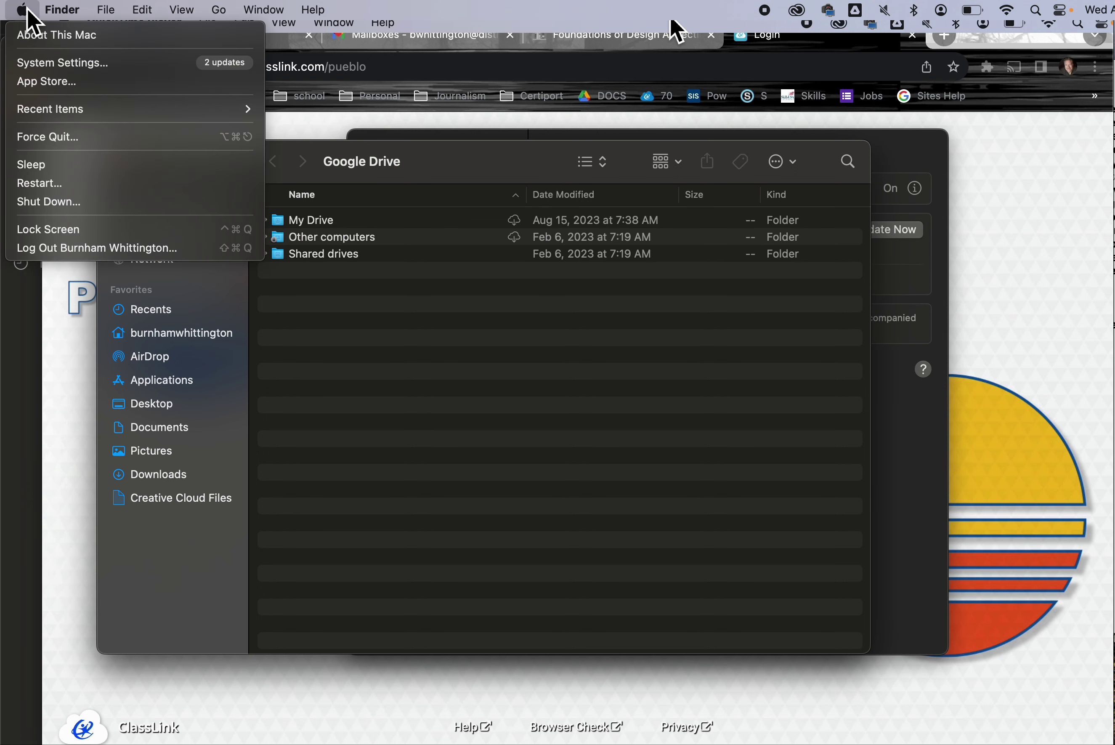
mouse_move(66, 14)
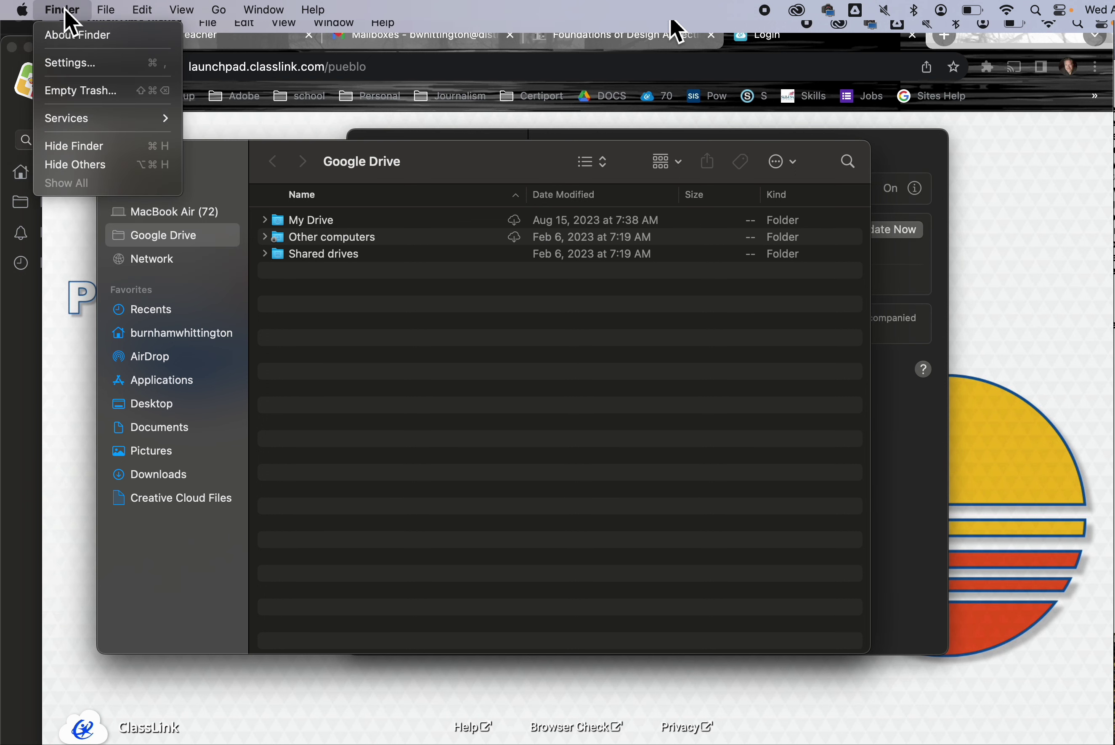
mouse_move(30, 20)
In Finder Settings > General, keep Google Drive as the 'New Finder windows show' location.
click(73, 68)
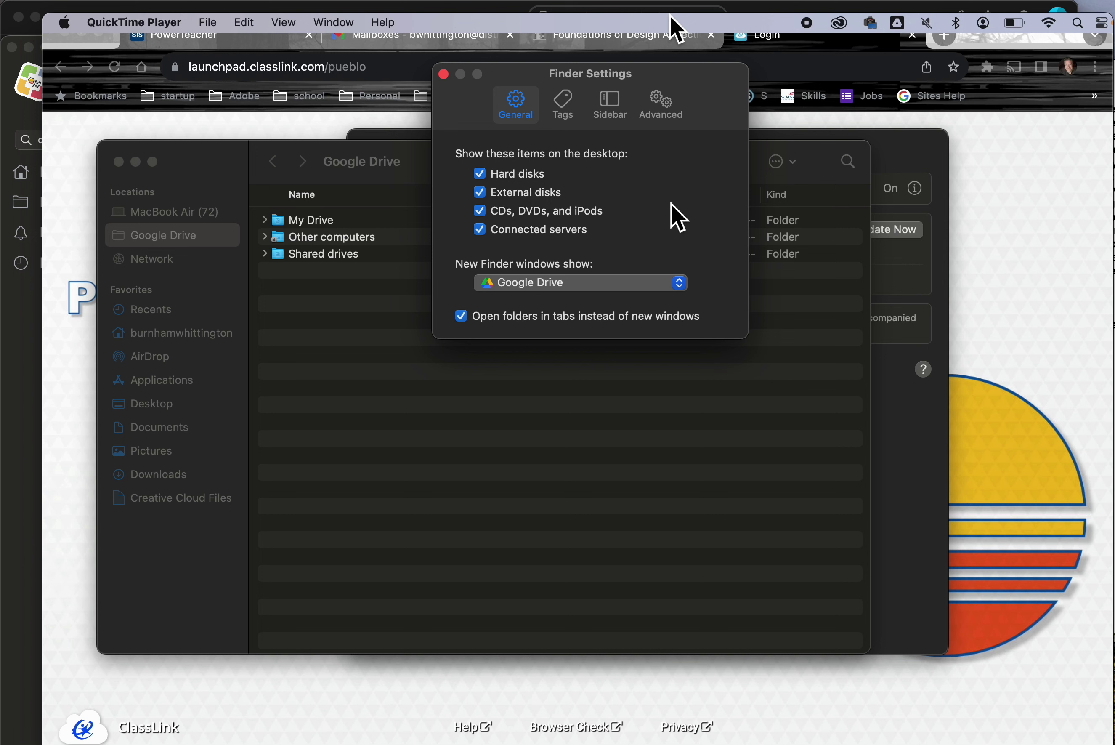
click(683, 289)
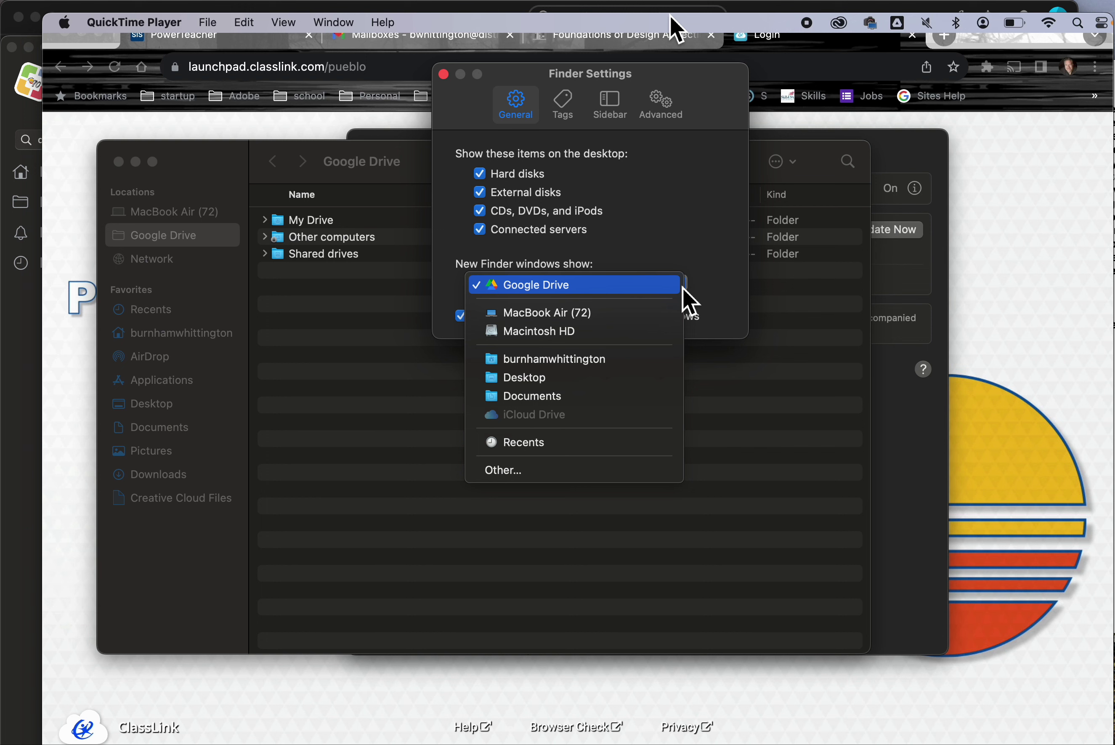
click(567, 291)
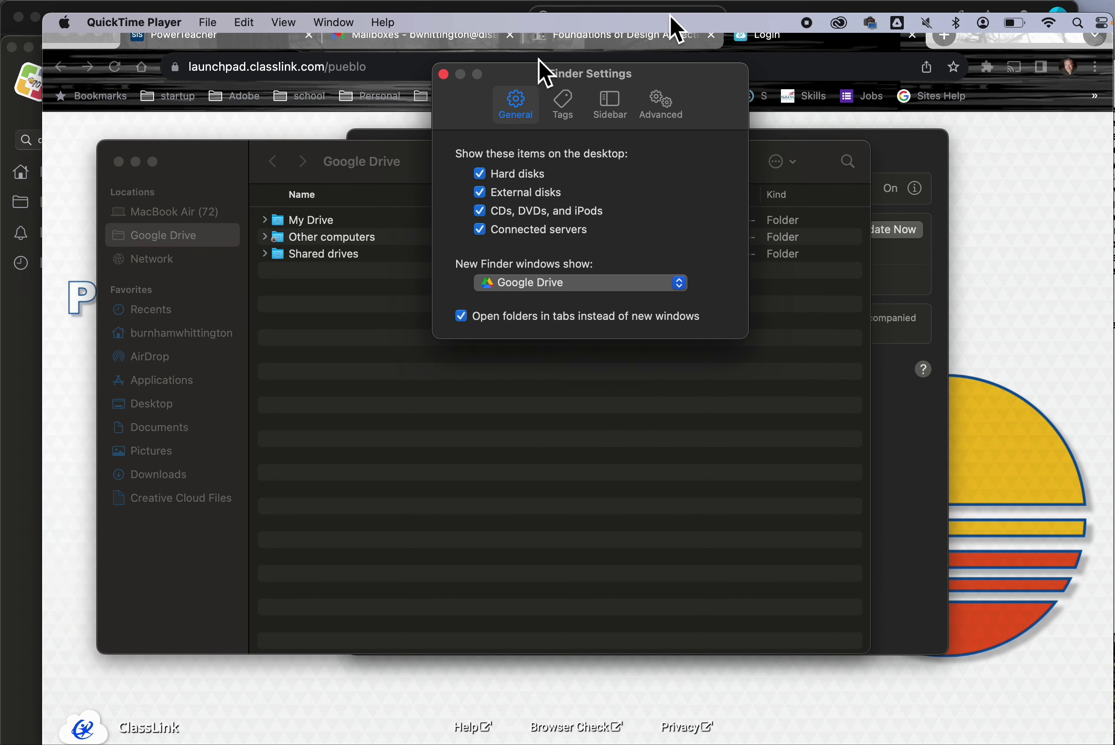
In the Sidebar settings, uncheck Connected servers, re-add Documents to Favorites, then close Settings.
click(613, 110)
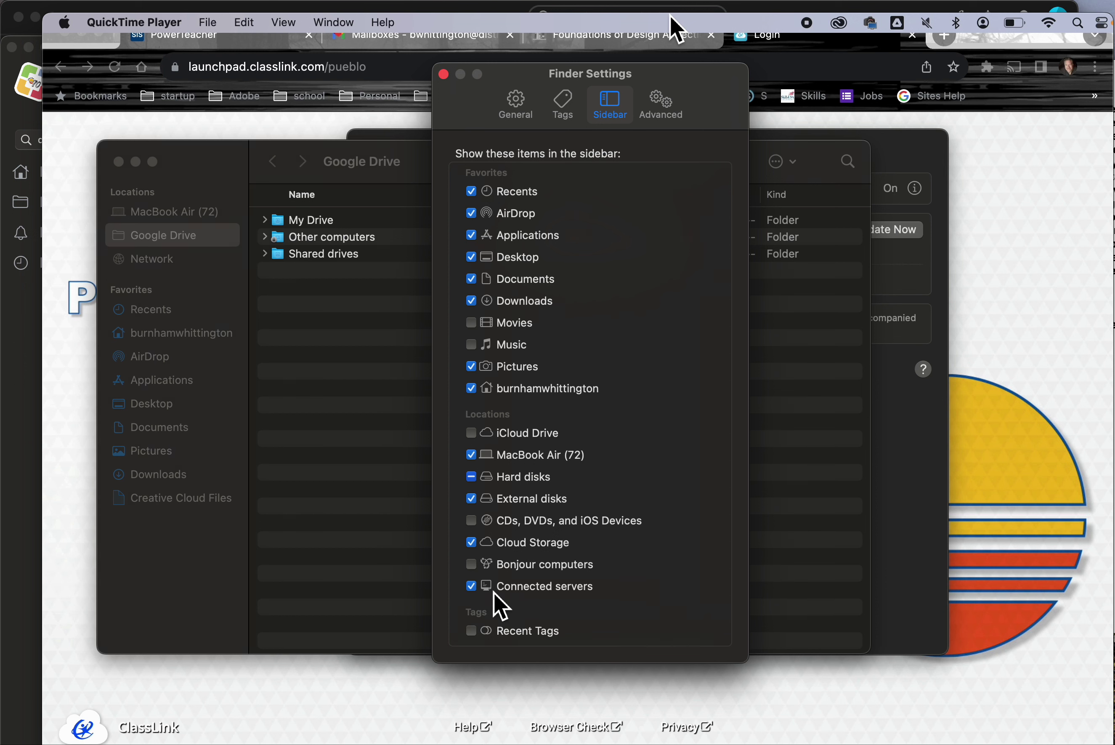
click(473, 588)
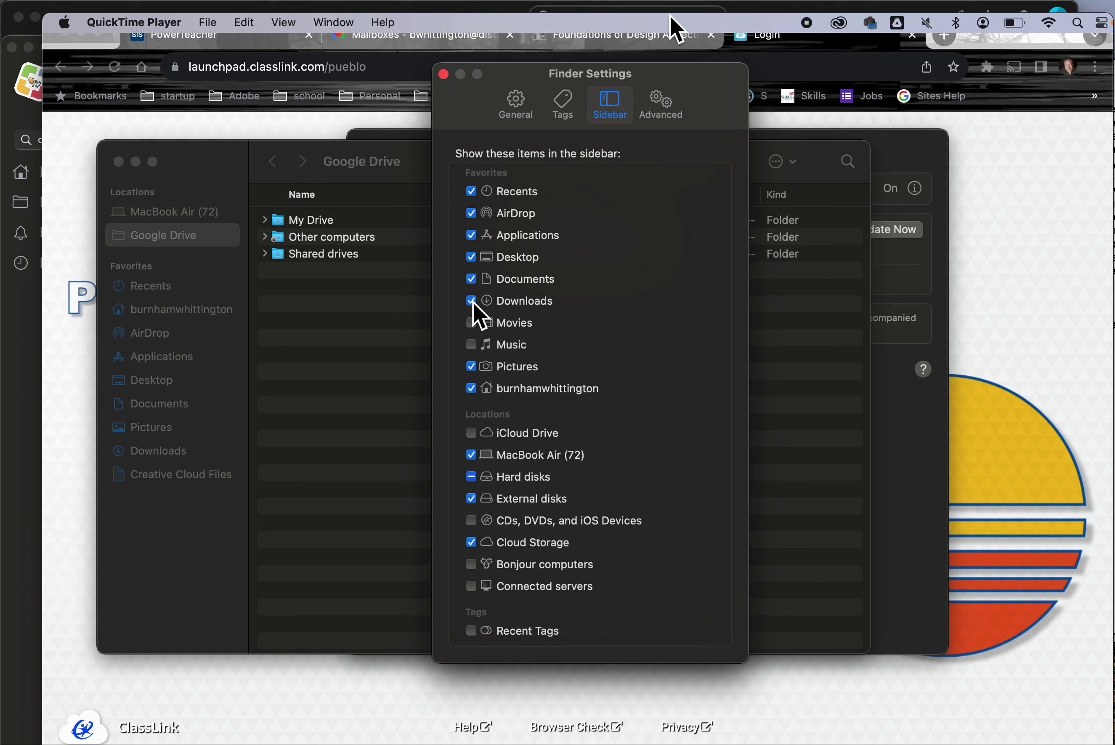
click(472, 279)
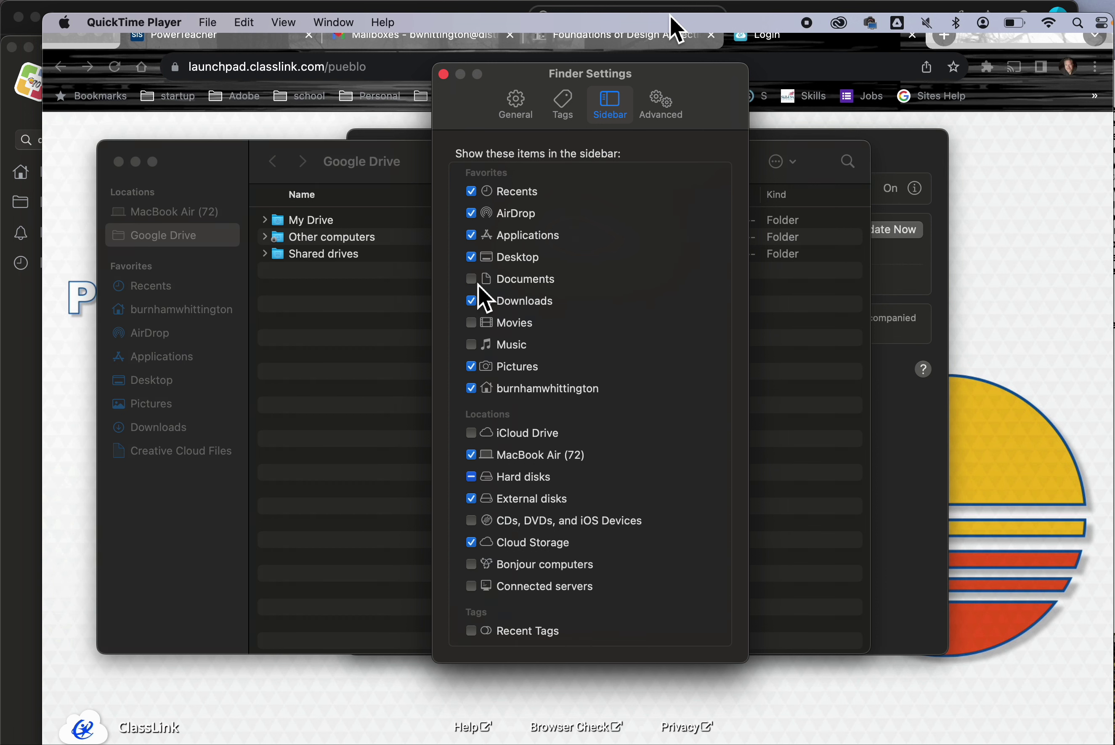
click(479, 285)
click(443, 75)
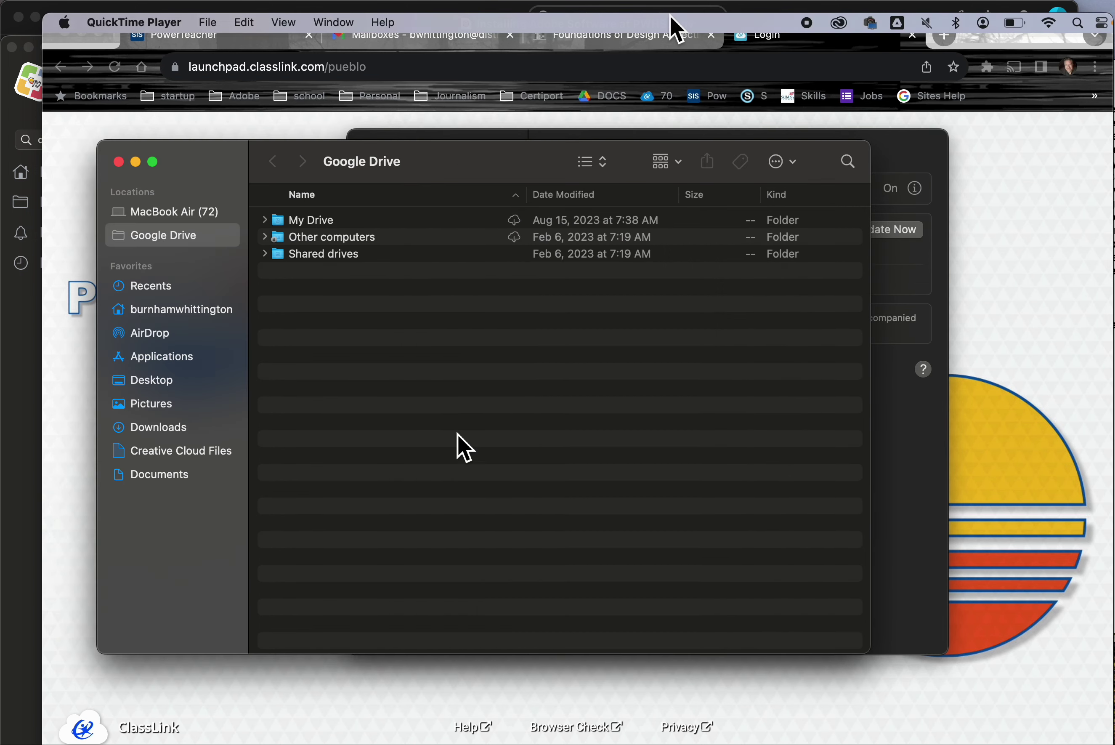
Switch to Chrome and create a new Google Doc in Drive containing 'save me'.
key(super+Tab)
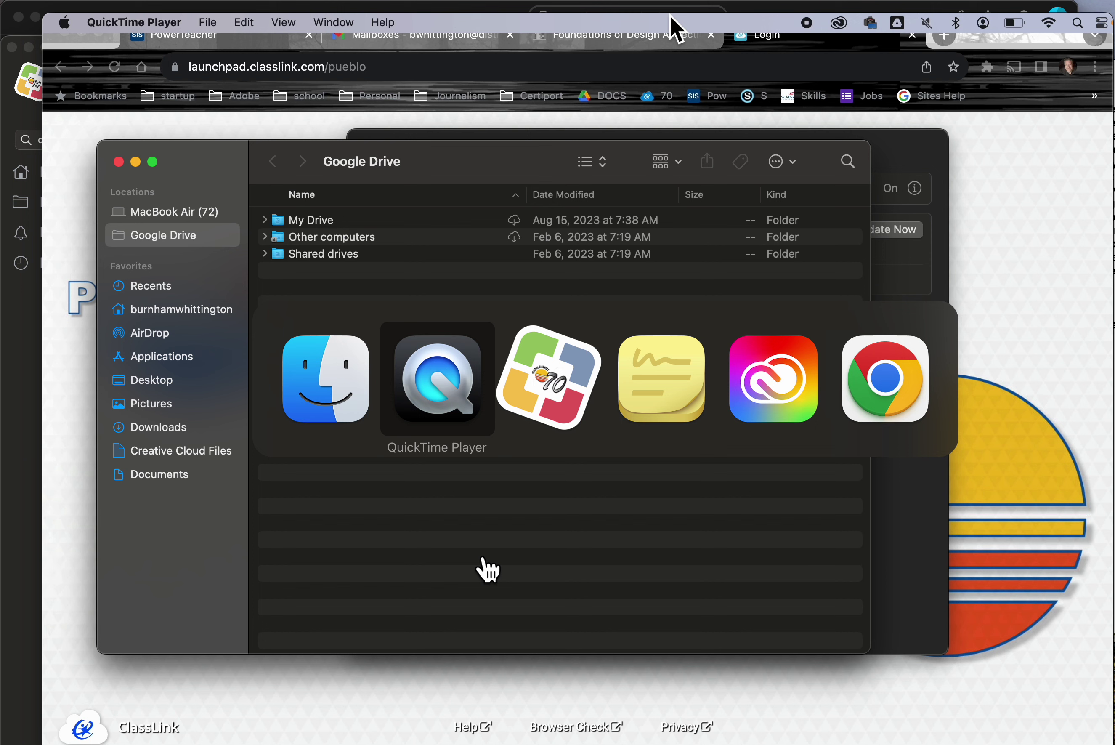
key(super+Tab)
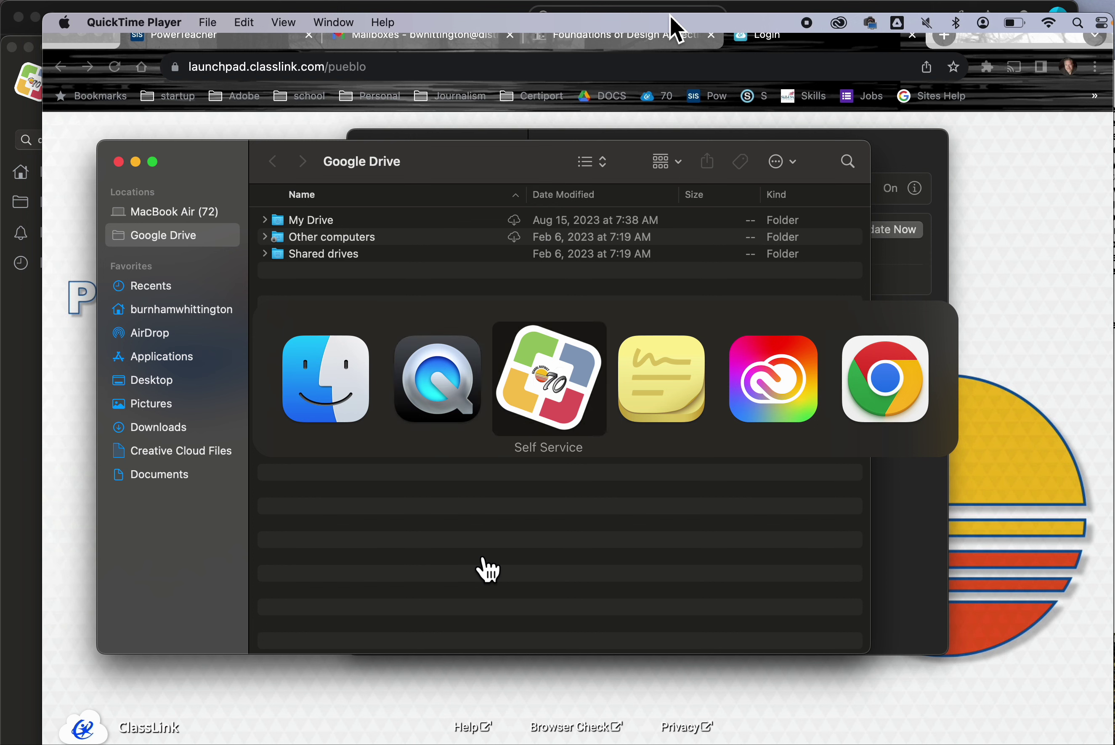
key(super+Tab)
key(super+Tab)
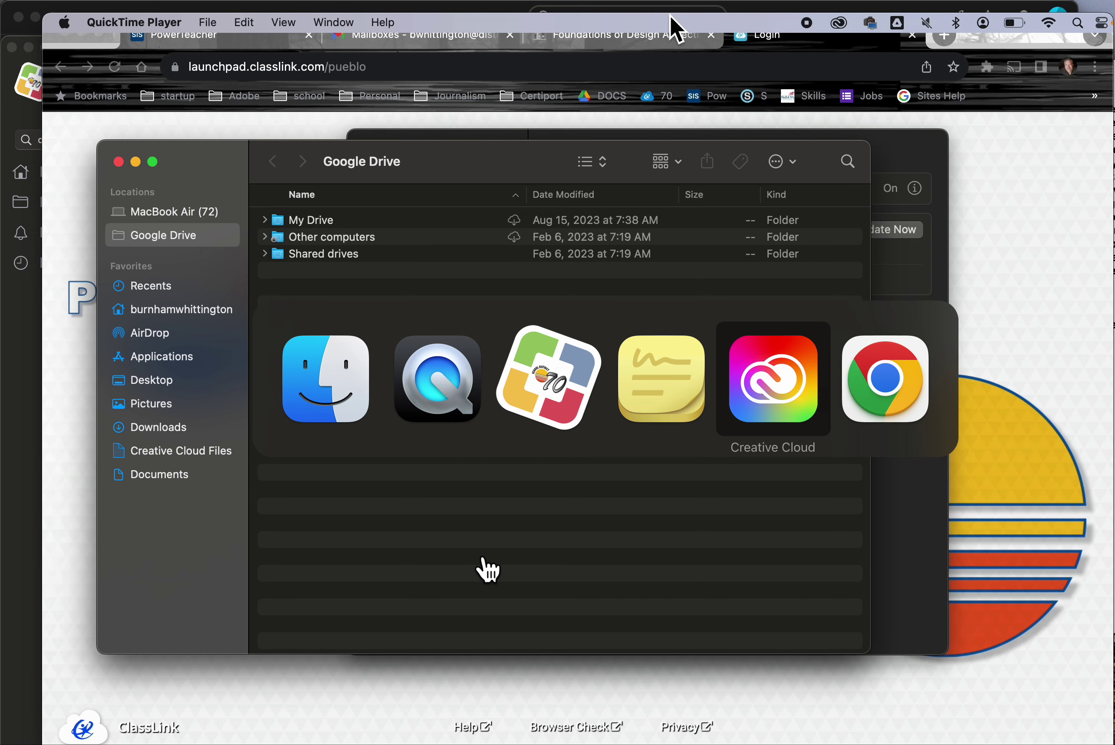
key(super+Tab)
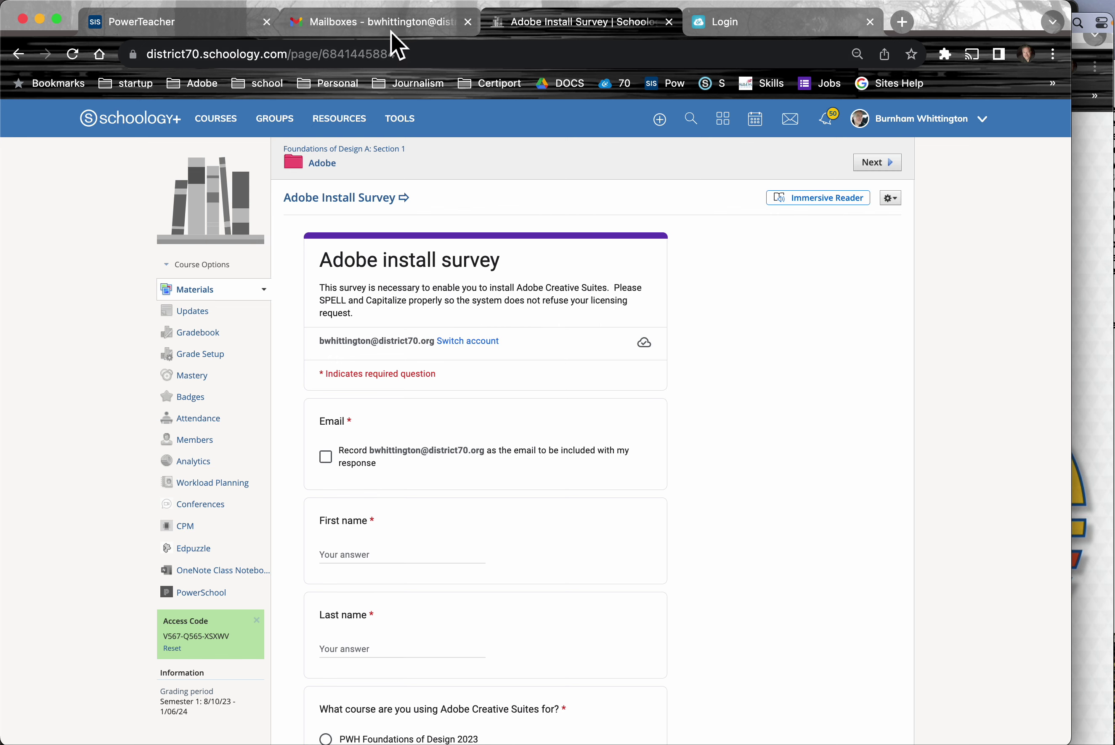
click(903, 22)
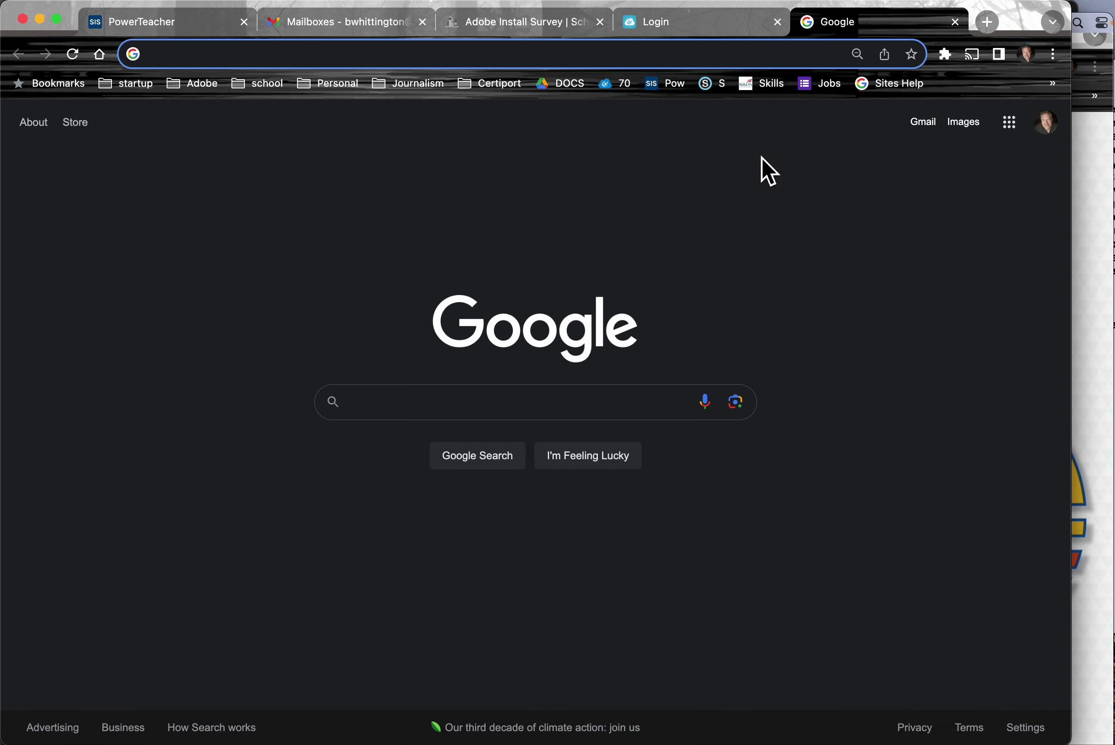
click(554, 88)
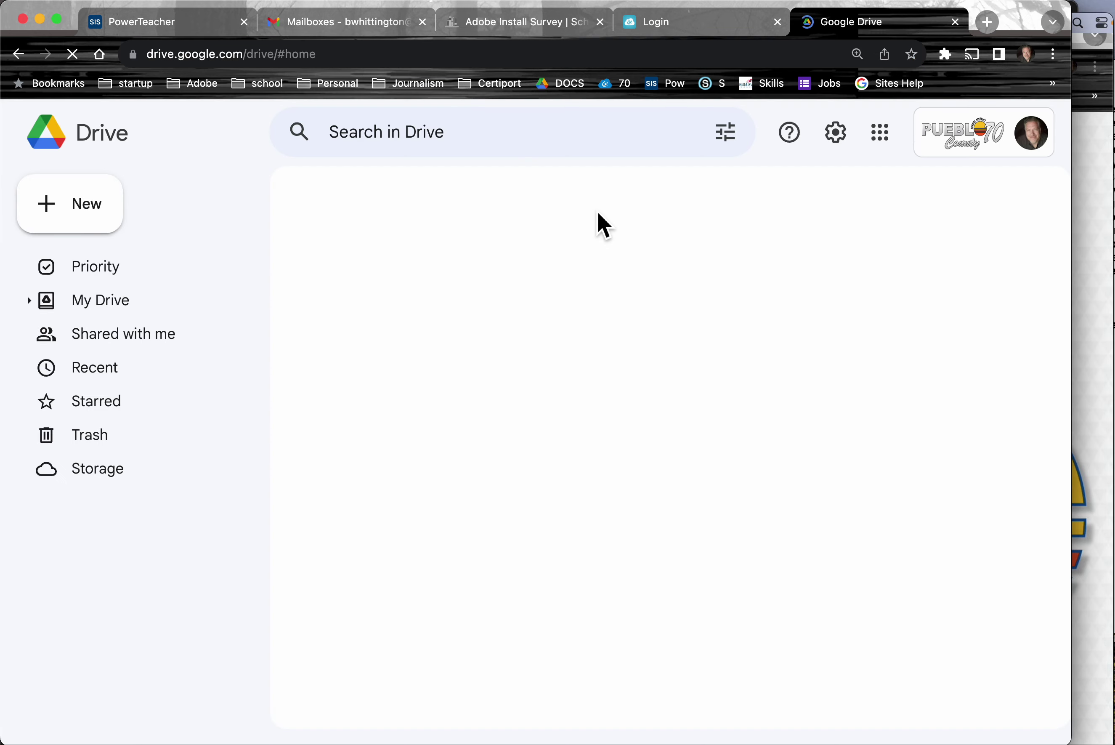
click(71, 205)
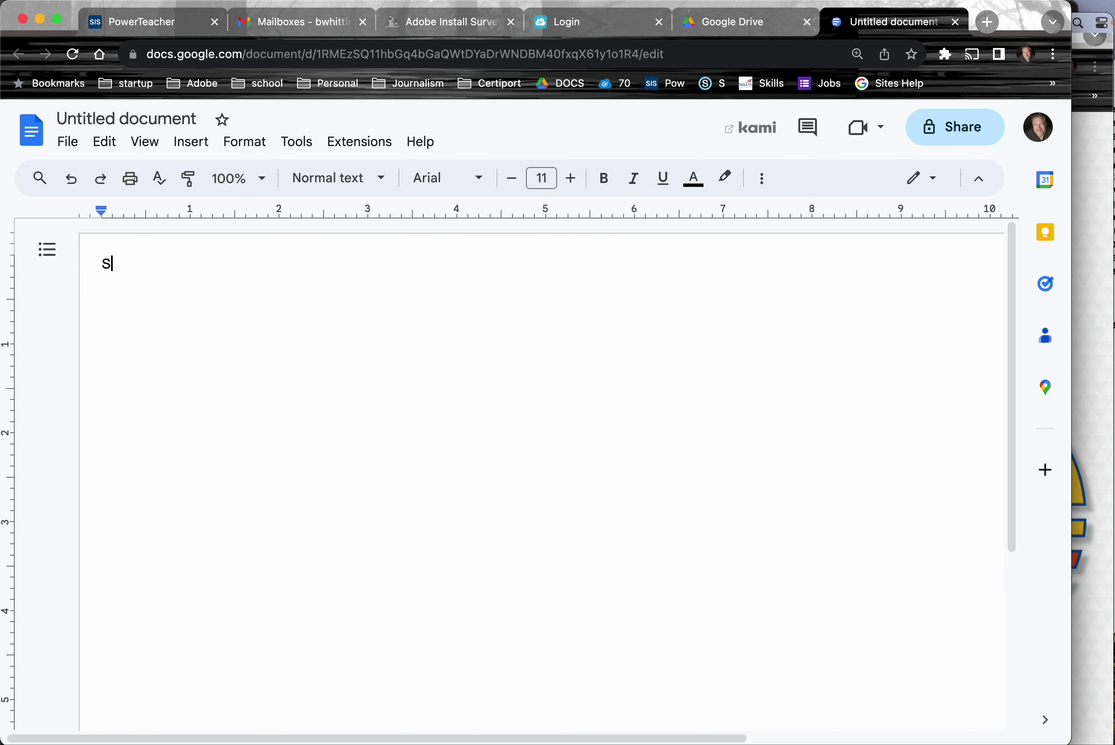
text(ave me)
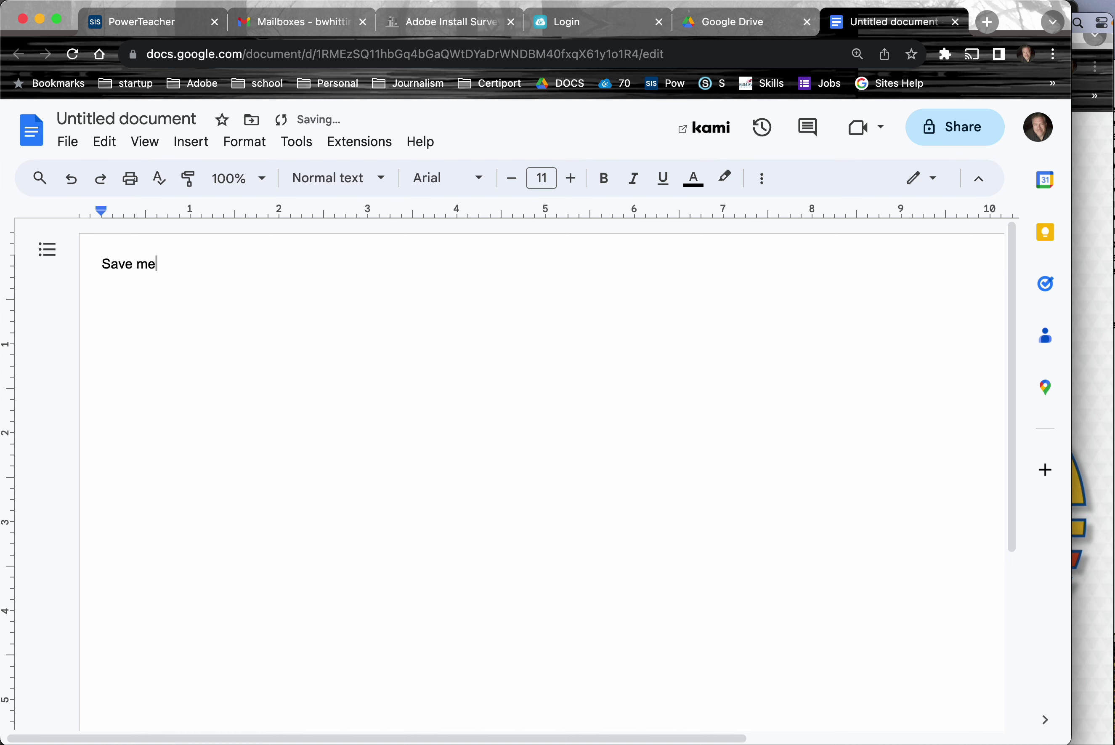
Download the document as OpenDocument (.odt) and choose Google Drive as the save location.
click(69, 146)
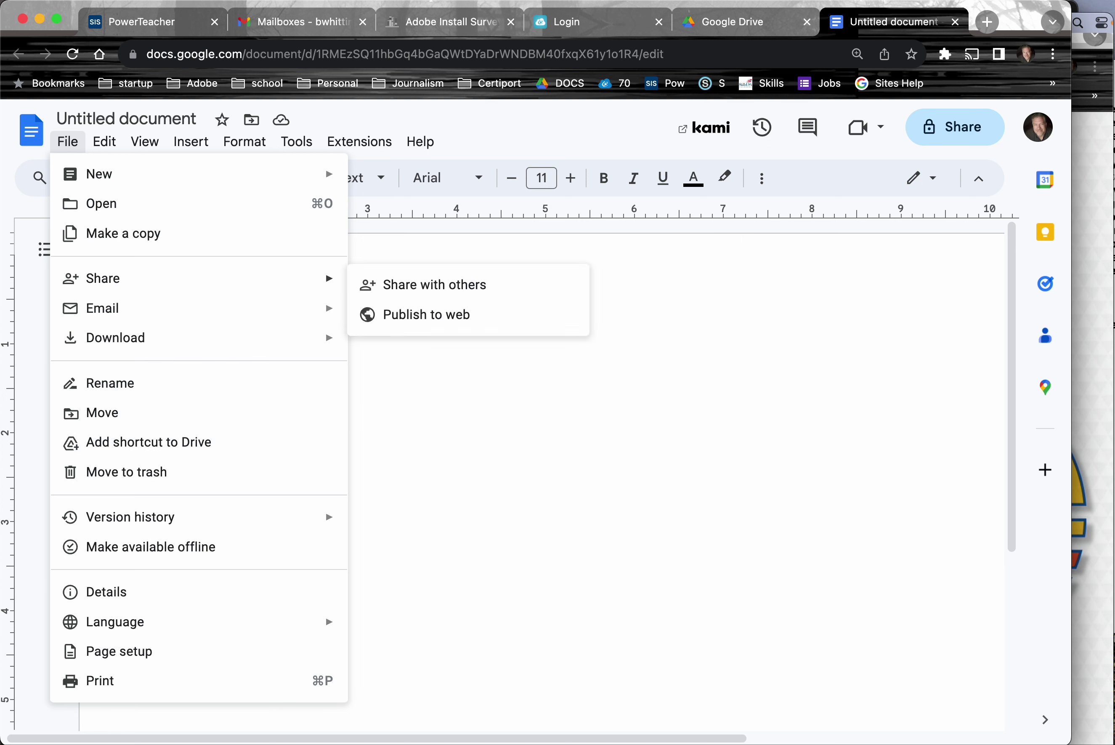
mouse_move(156, 340)
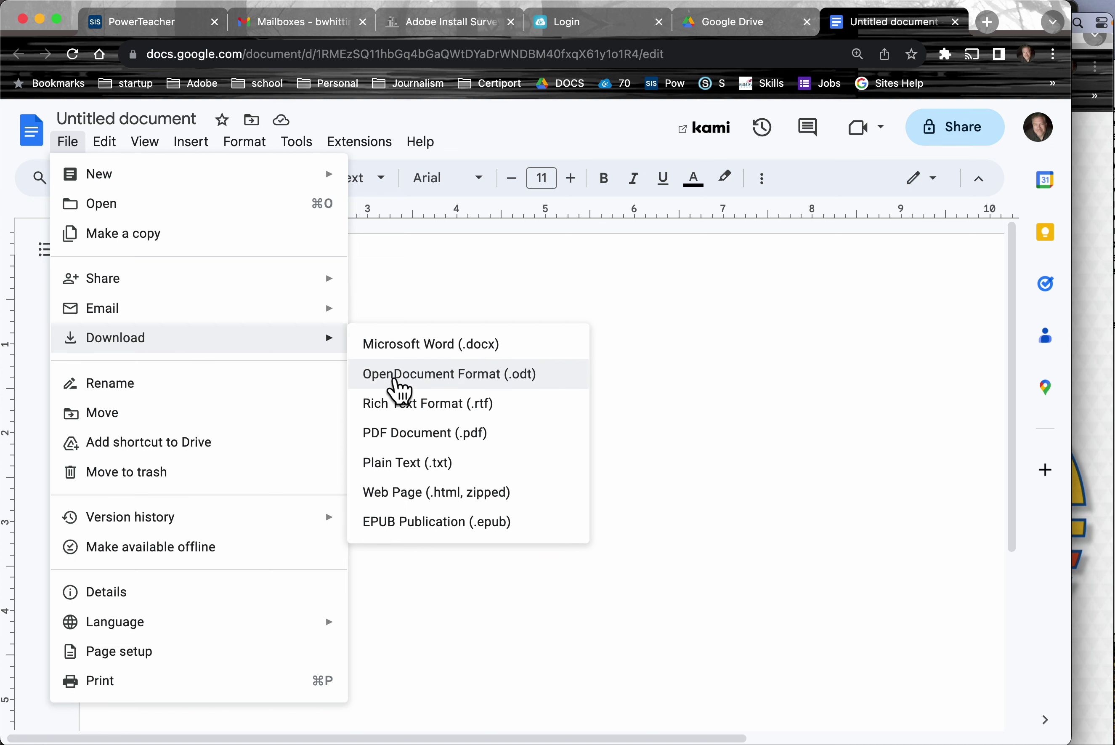
click(396, 379)
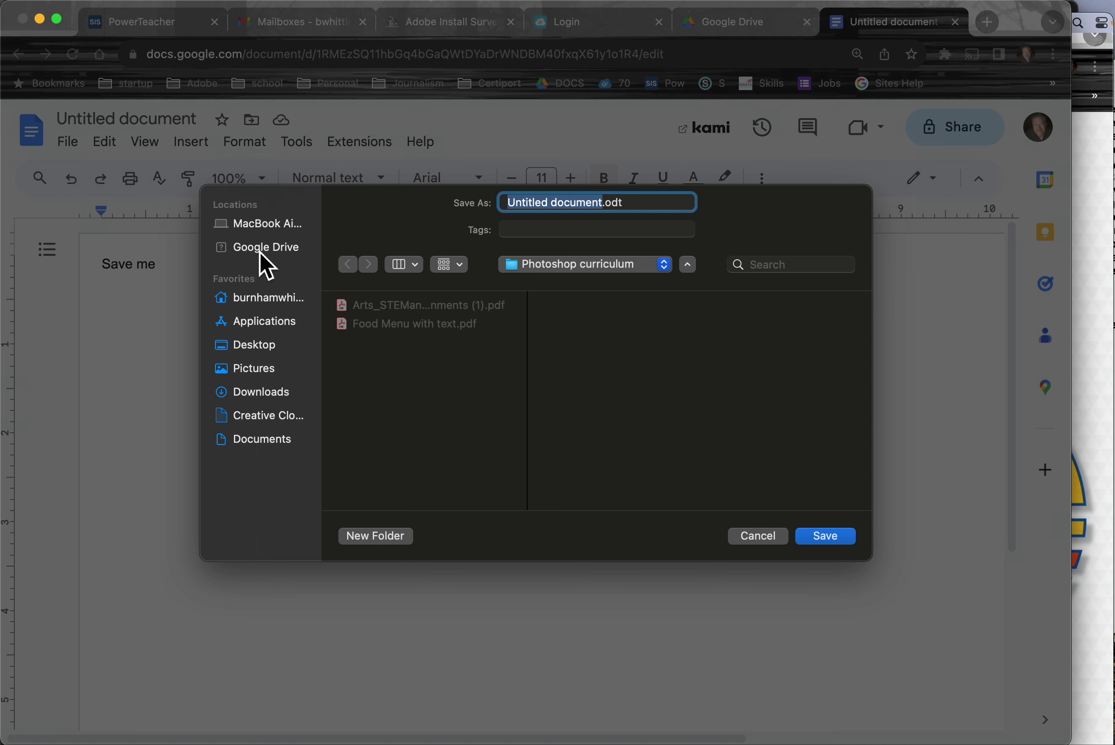
click(259, 267)
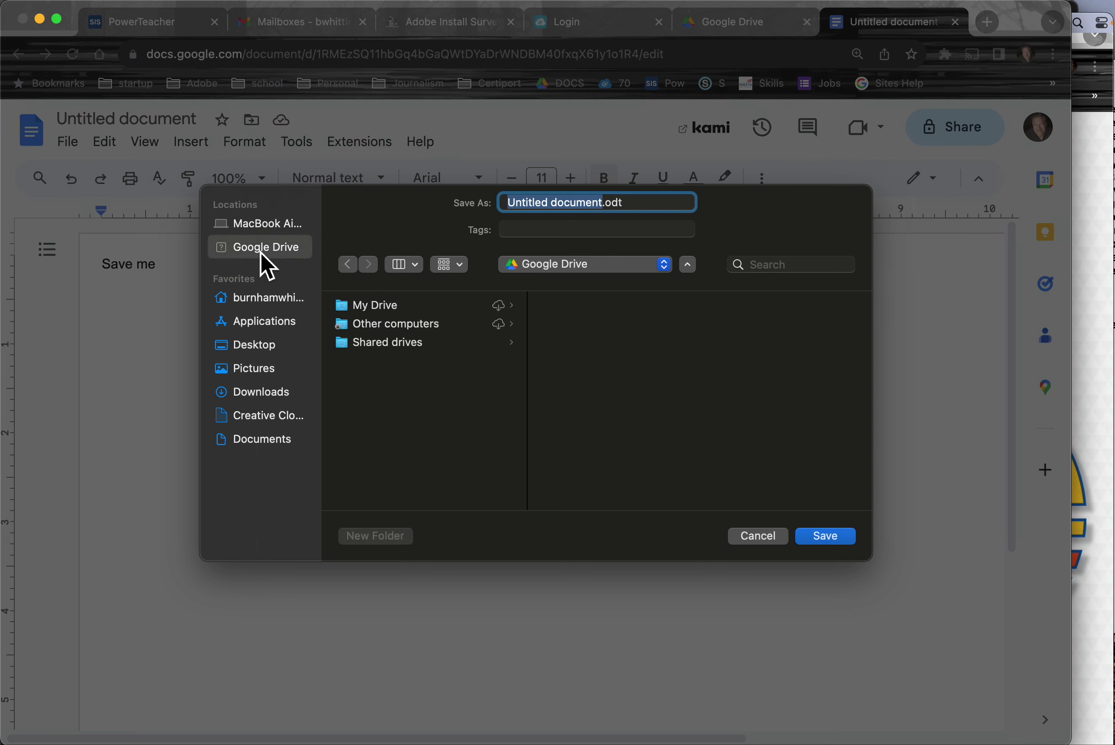